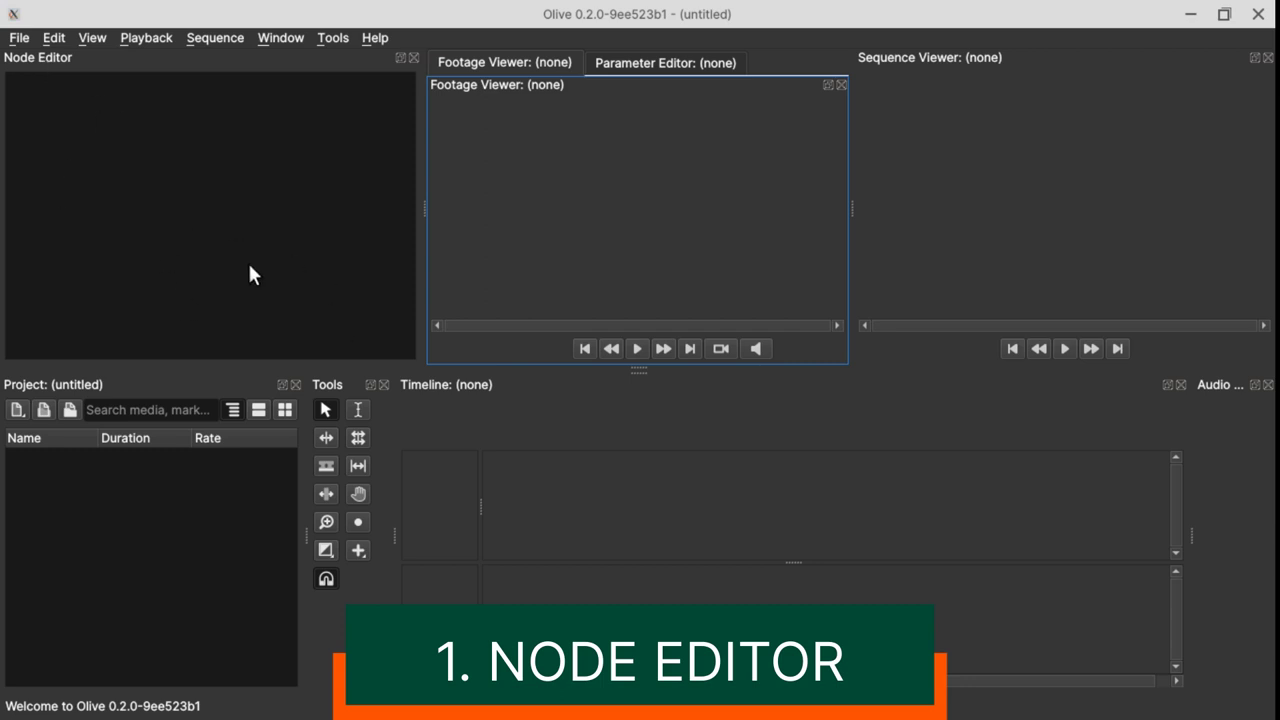
Open a new sequence's settings and expand the 4K UHD frame-rate preset folder
right_click(88, 490)
mouse_move(114, 508)
click(300, 518)
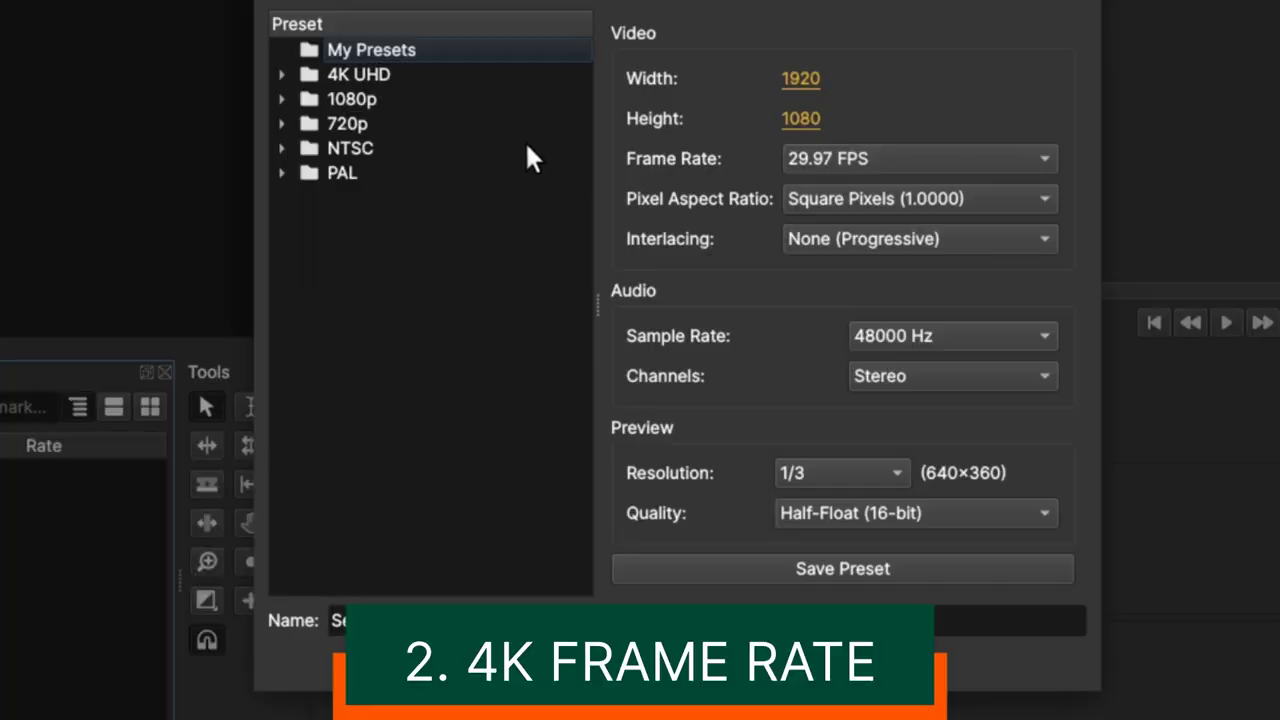
click(282, 75)
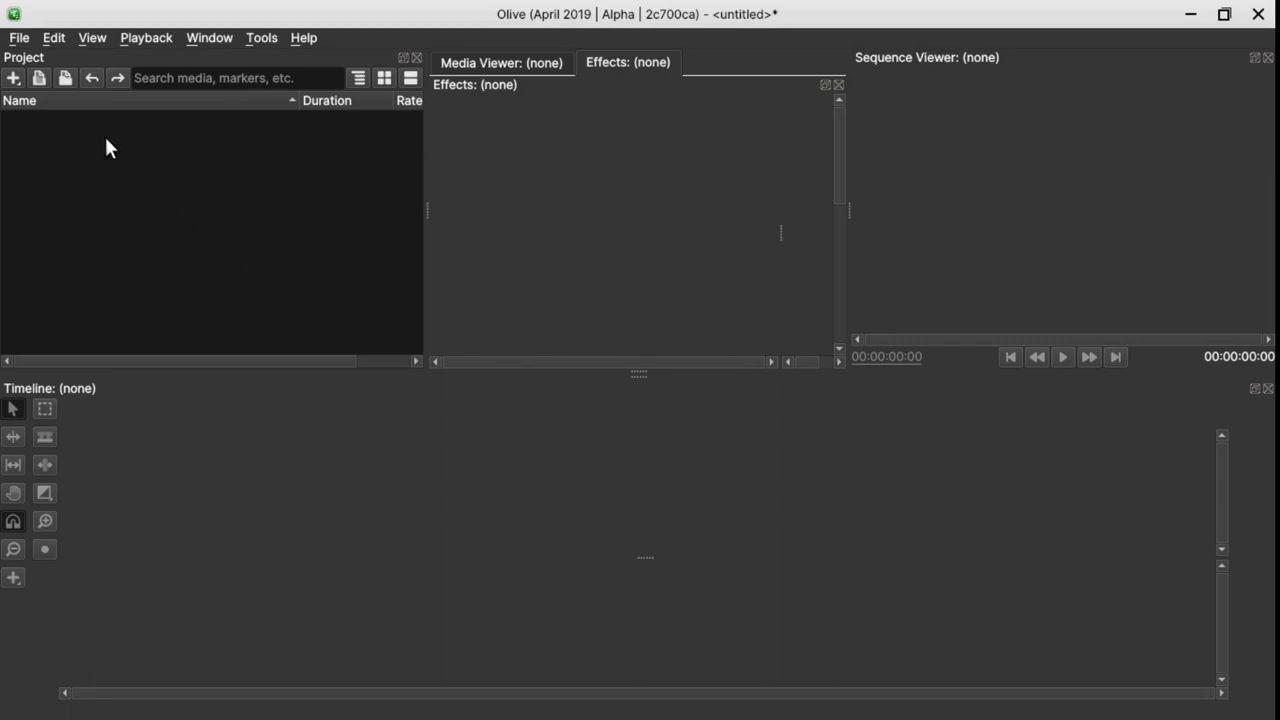
Add a new sequence from the Project panel, review the presets, and accept the 29.97 FPS settings
right_click(106, 138)
mouse_move(153, 177)
click(277, 198)
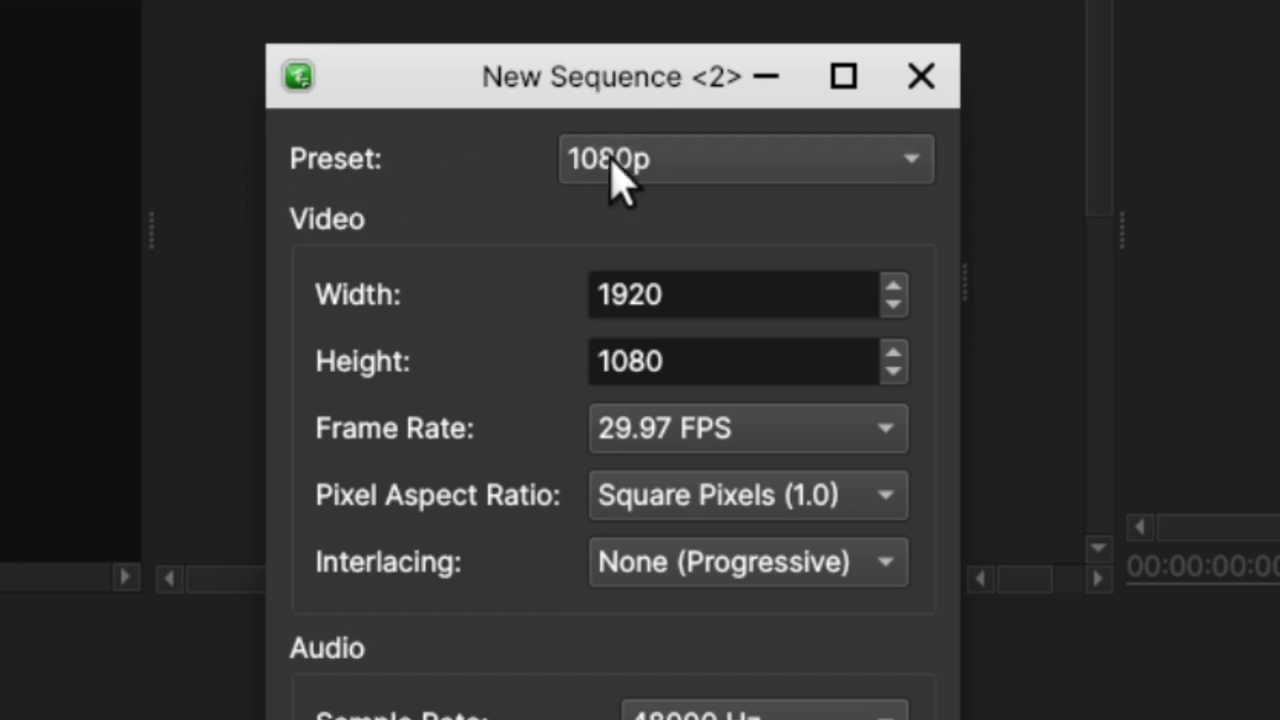
click(612, 162)
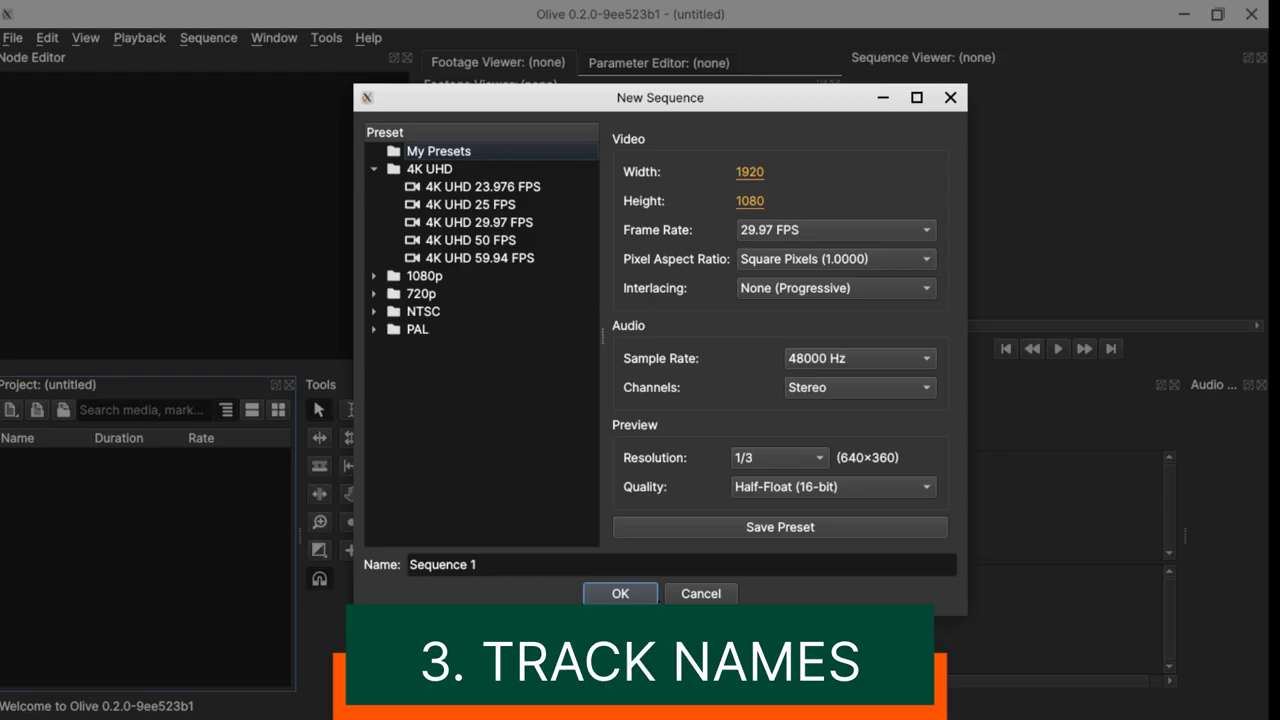
click(616, 594)
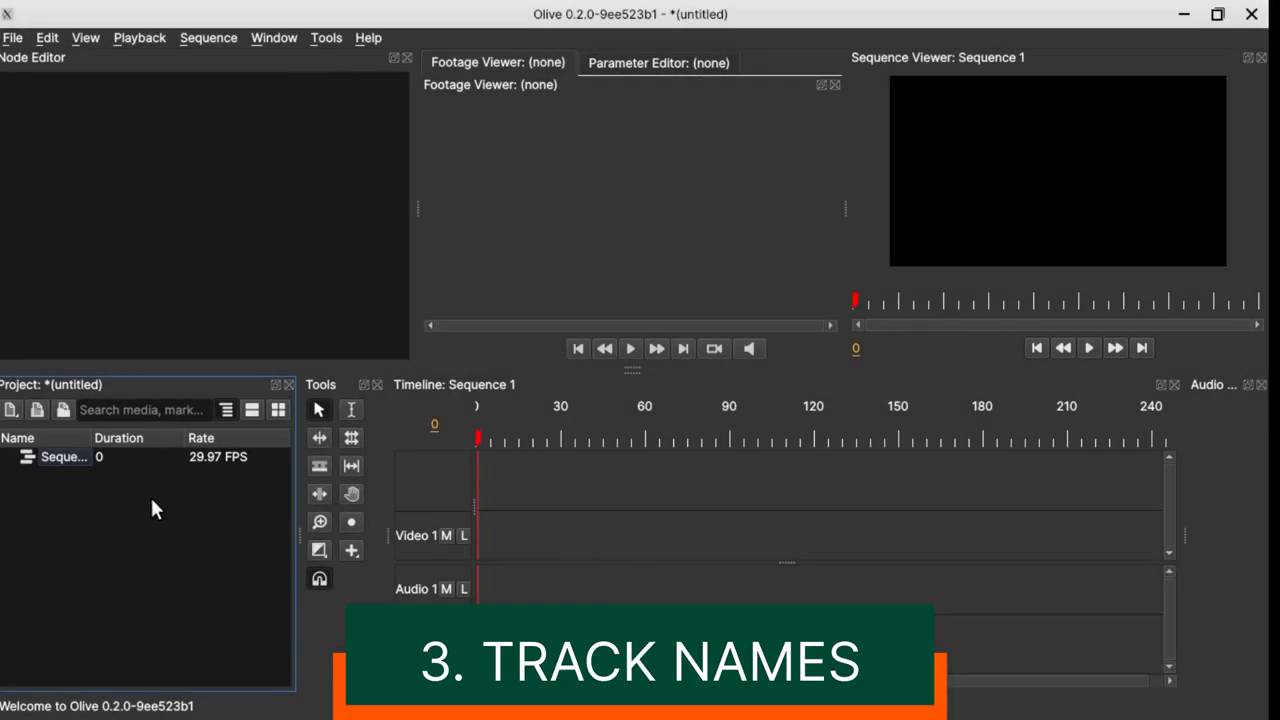
Widen the timeline's track name column and preview the clip types offered by the Add tool
drag(474, 506, 489, 505)
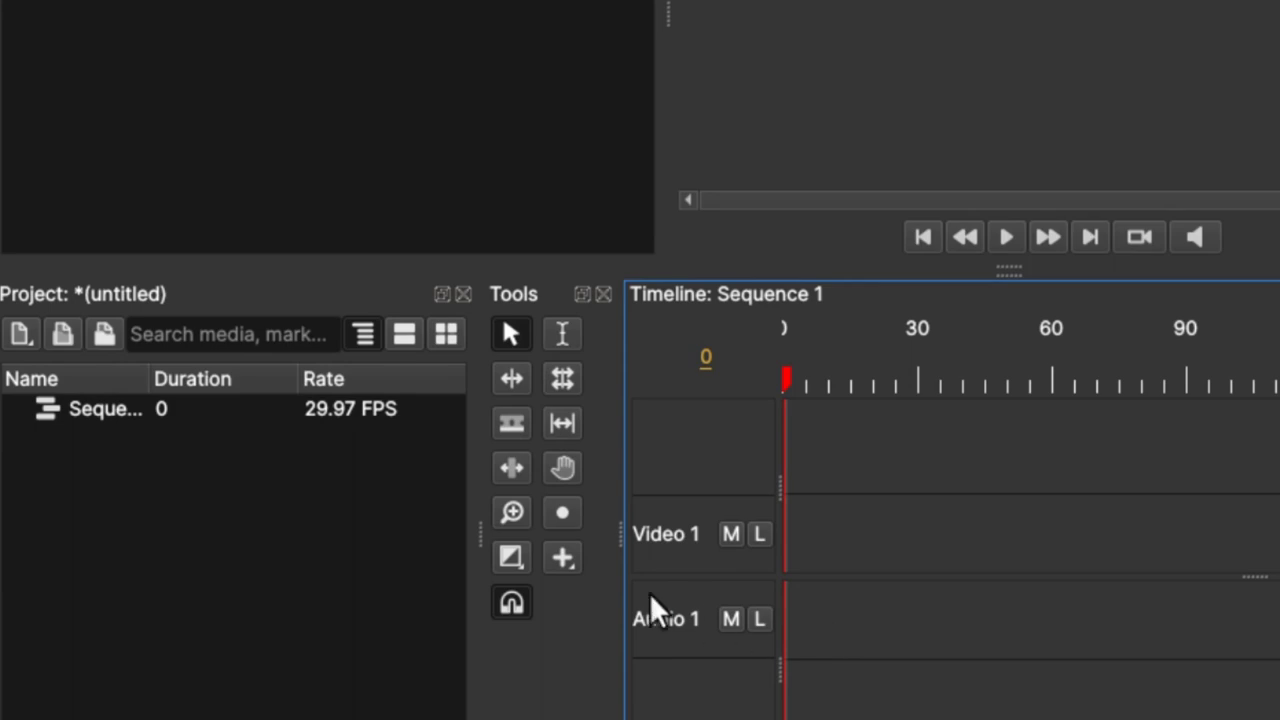
click(560, 557)
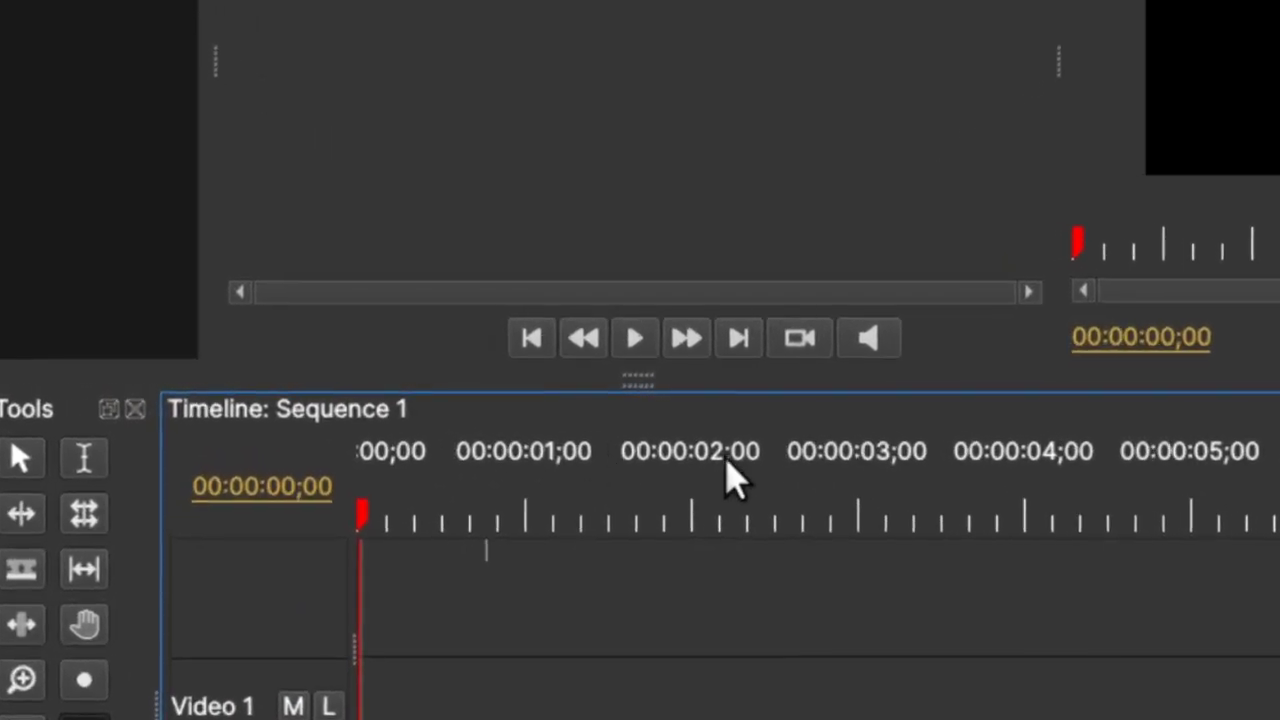
Switch the timeline ruler display to Frames
right_click(513, 408)
right_click(487, 465)
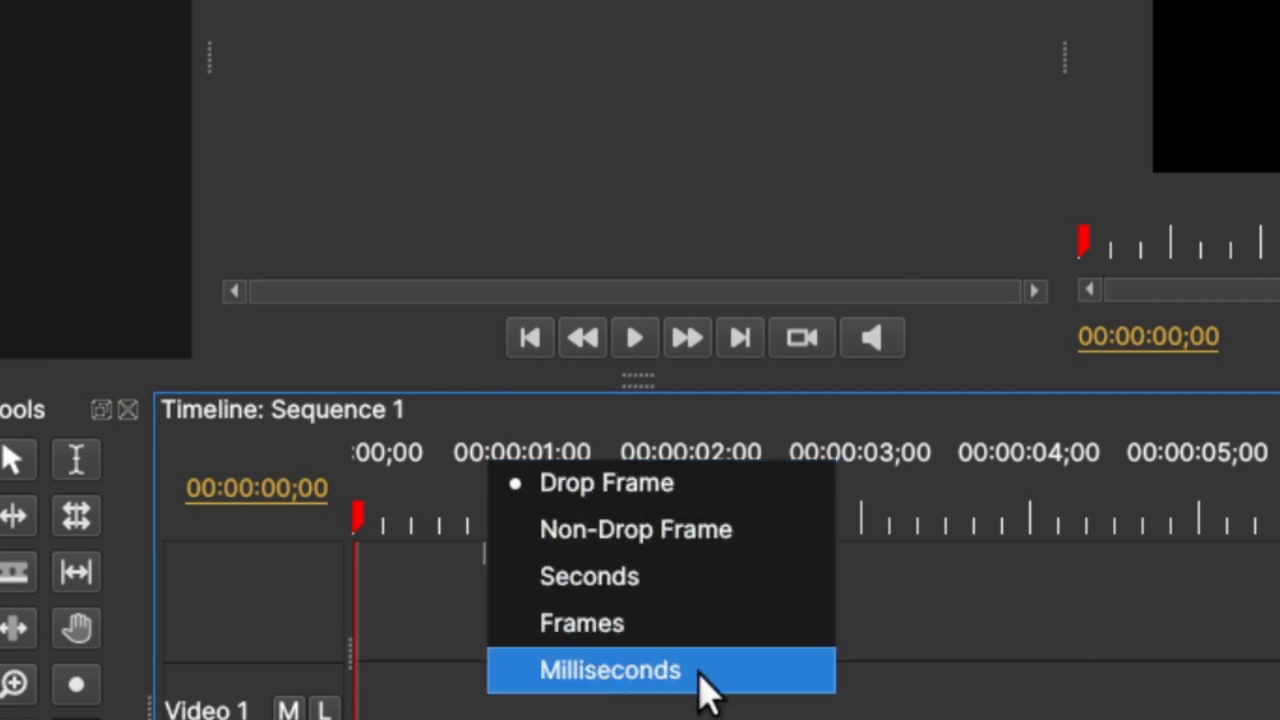
click(578, 630)
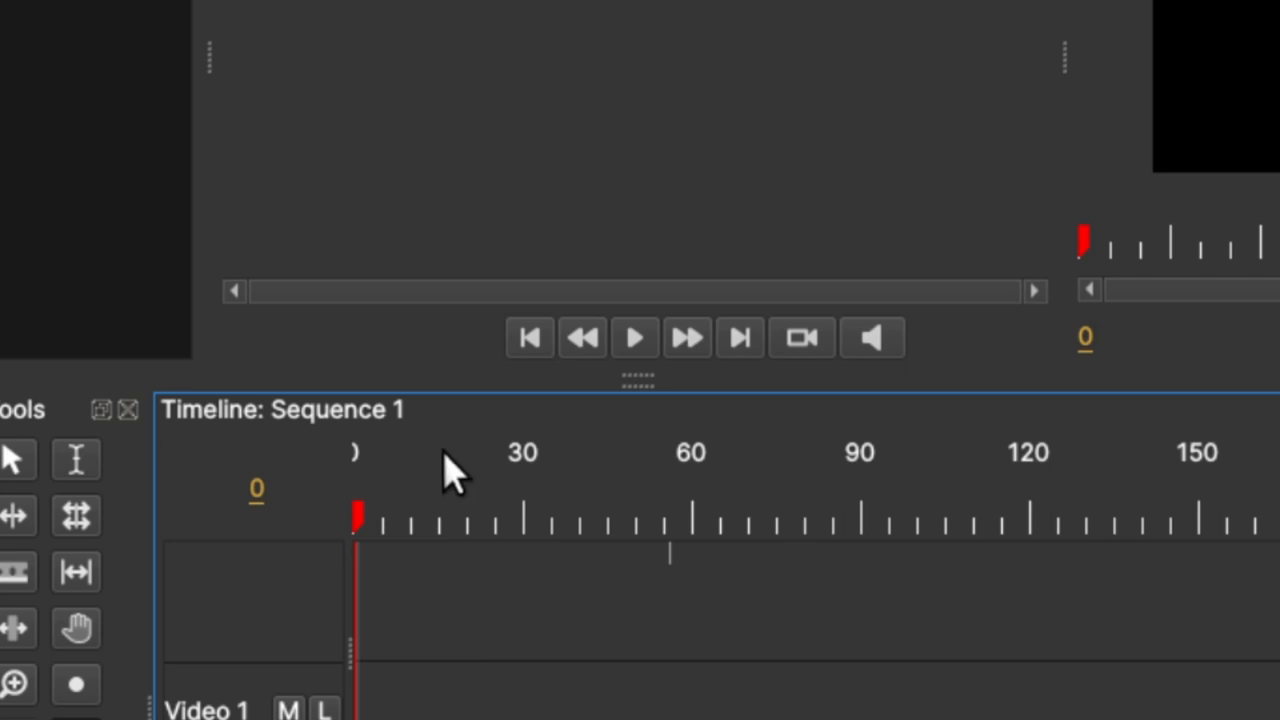
Set the playhead to frame 10, then drag it back to frame 0
click(262, 490)
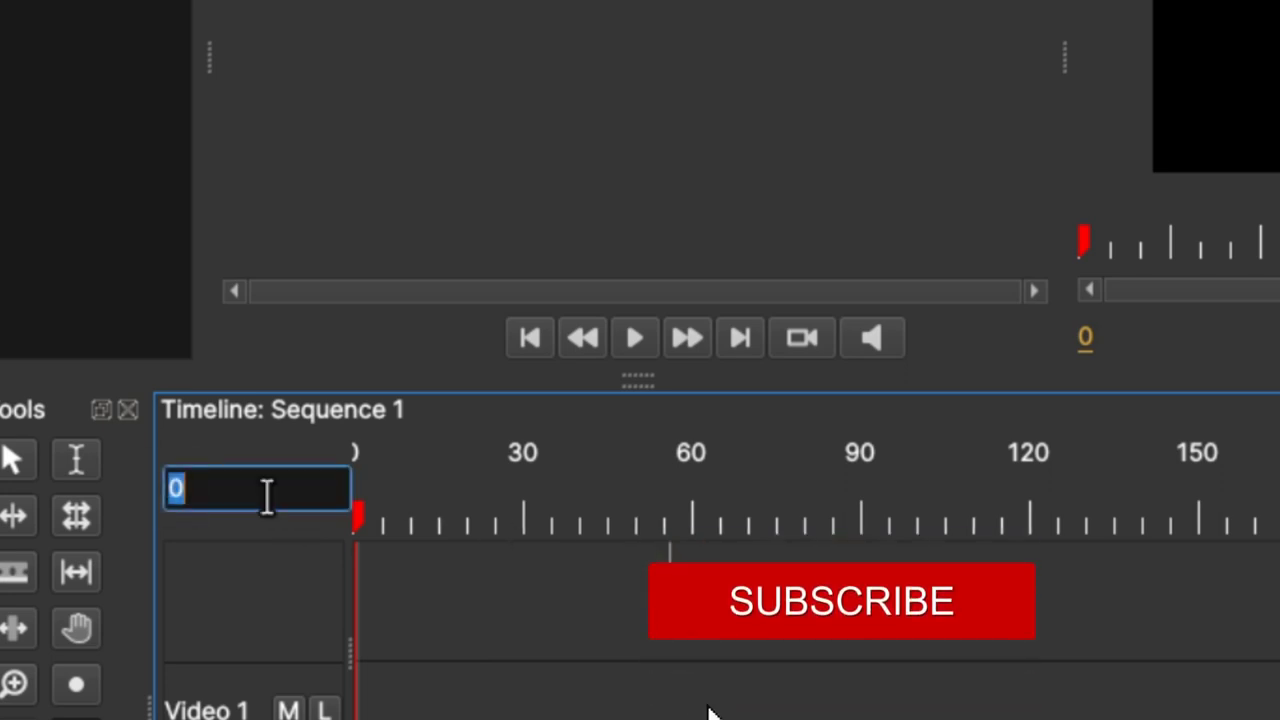
text(10)
key(Return)
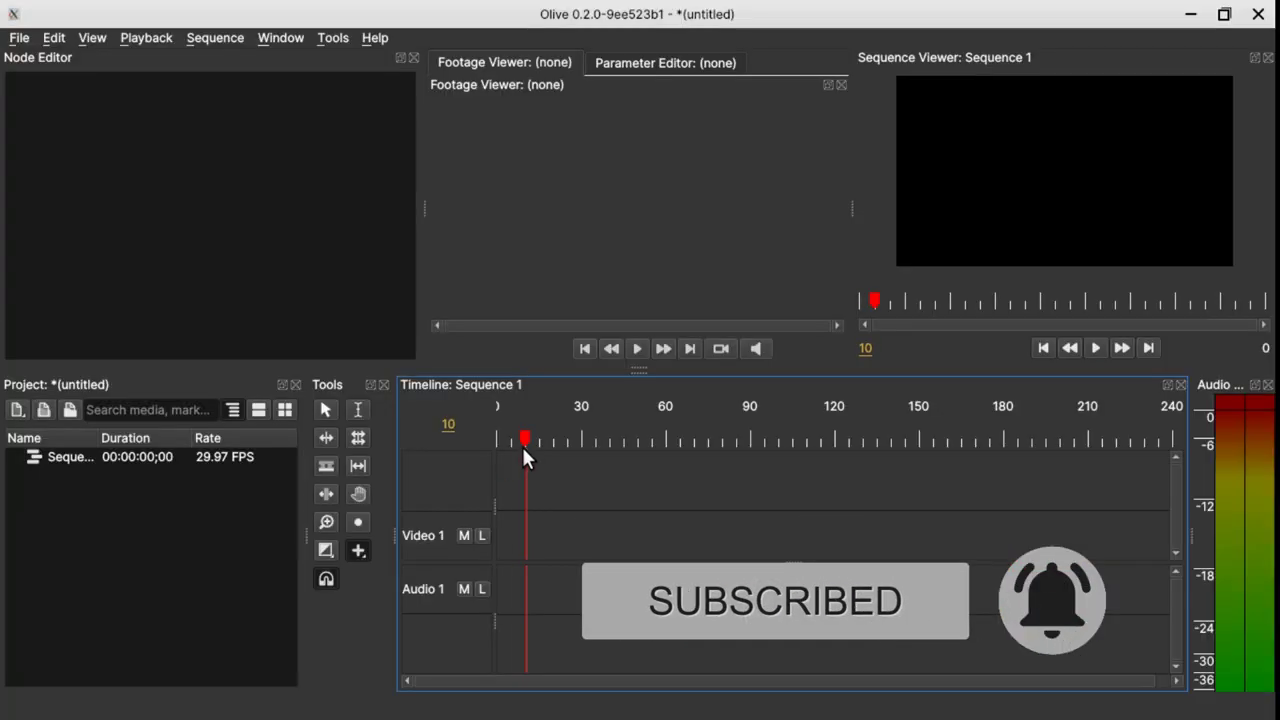
drag(402, 528, 350, 564)
drag(498, 470, 525, 460)
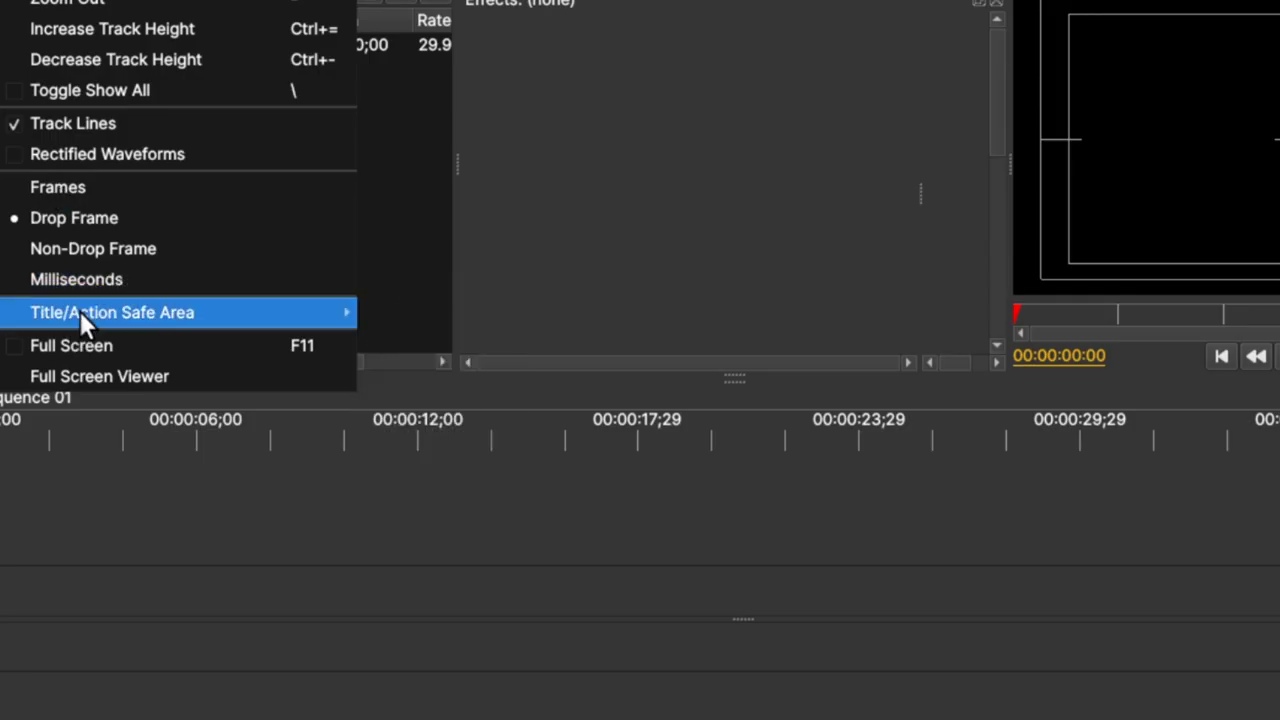
mouse_move(72, 314)
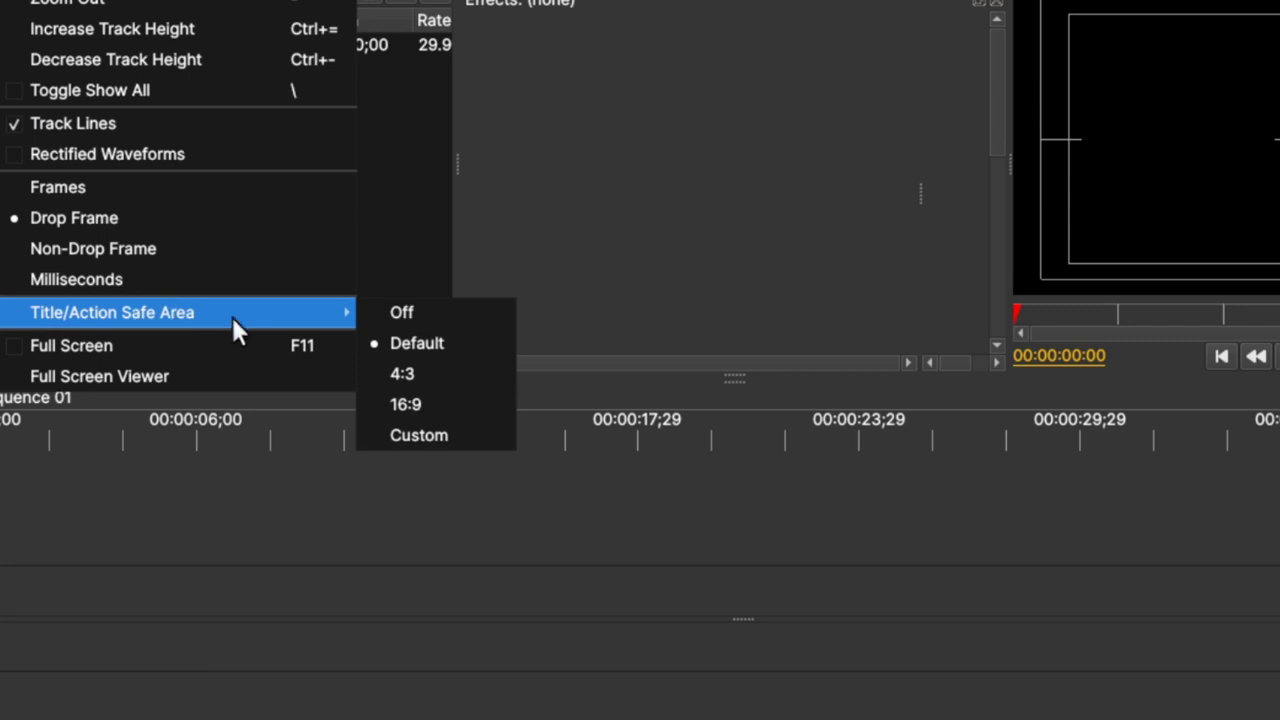
click(436, 346)
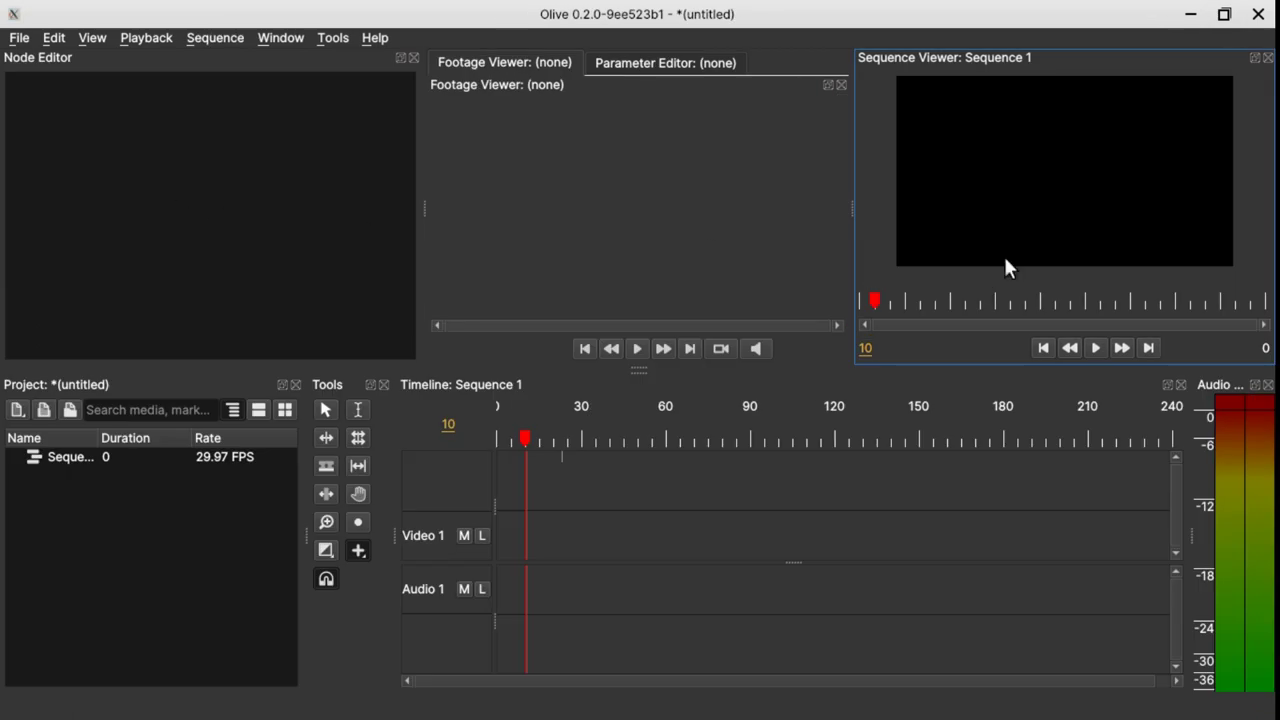
Set Safe Margins to On in the Sequence Viewer, then drag the playhead back to frame 0
click(91, 37)
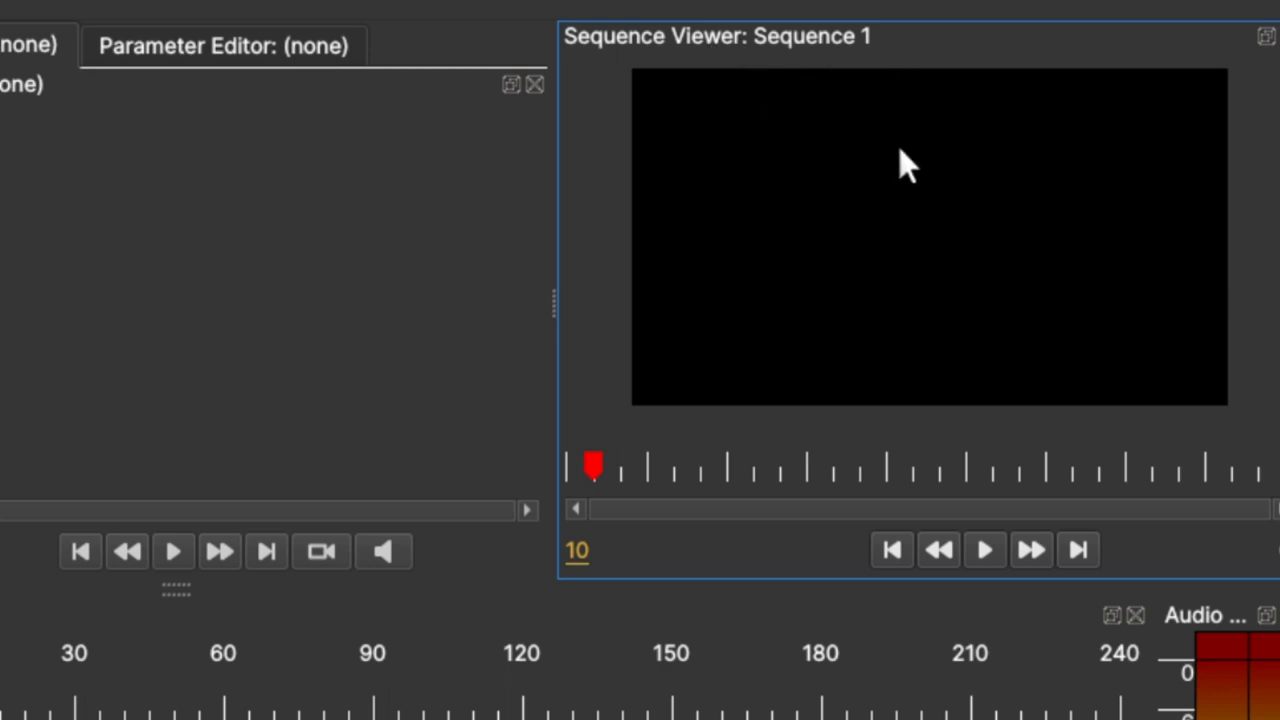
right_click(899, 147)
mouse_move(1016, 468)
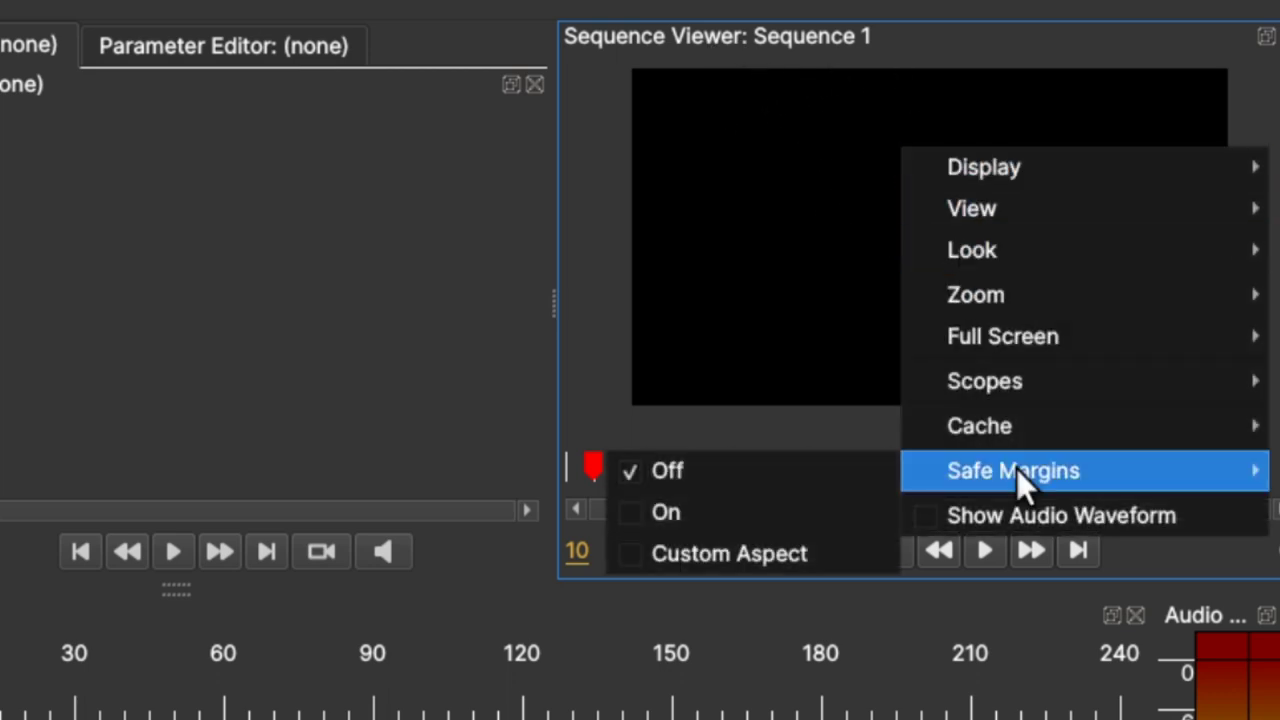
click(707, 514)
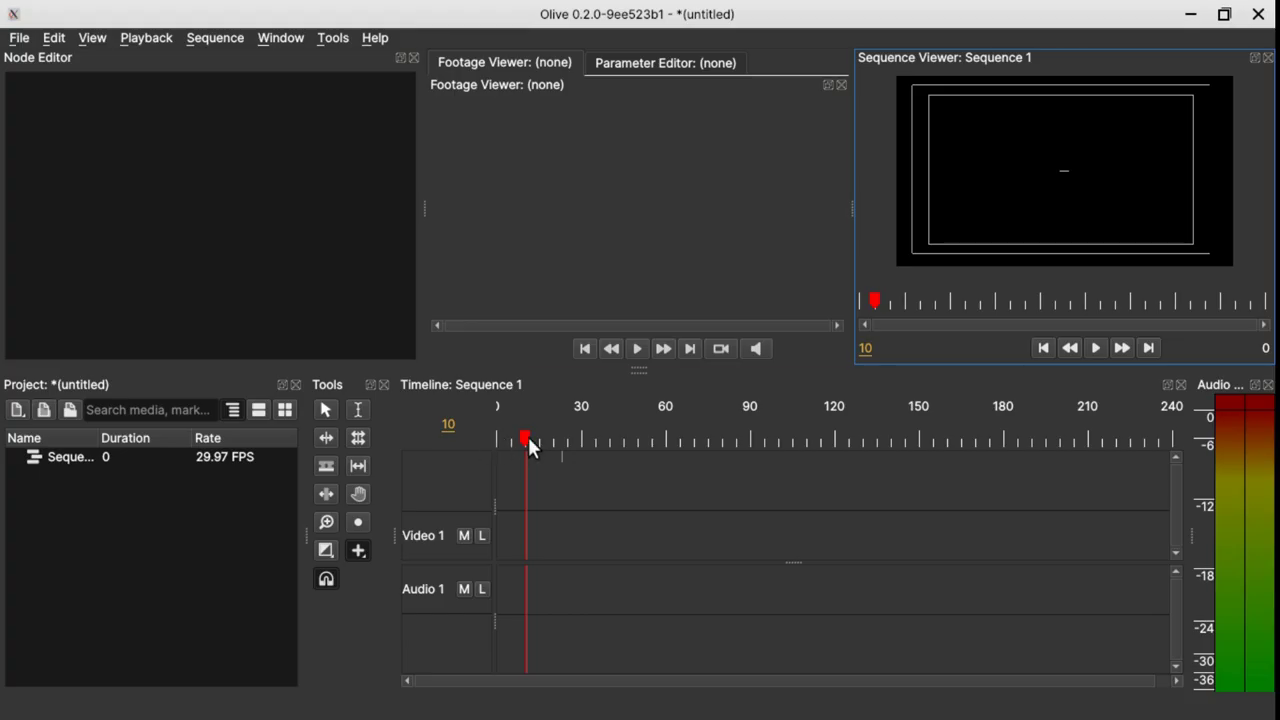
mouse_move(529, 440)
mouse_down()
mouse_move(493, 447)
mouse_move(518, 450)
mouse_up()
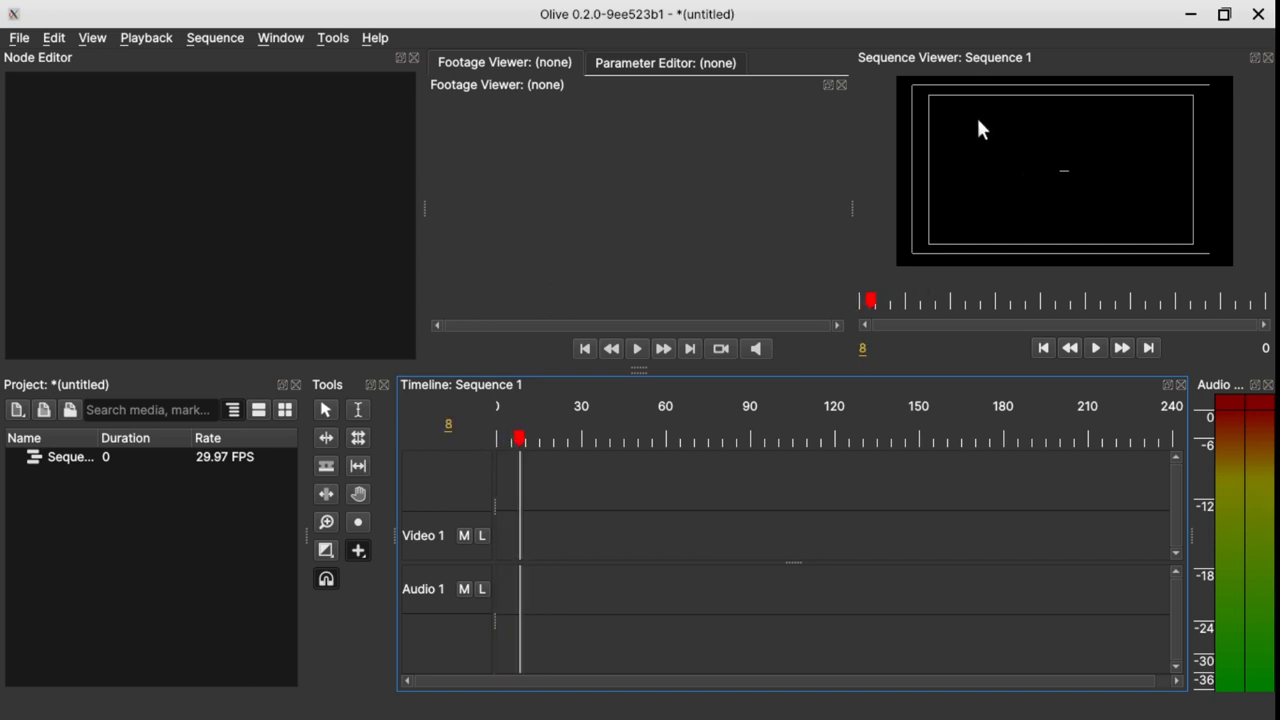
drag(518, 438, 491, 446)
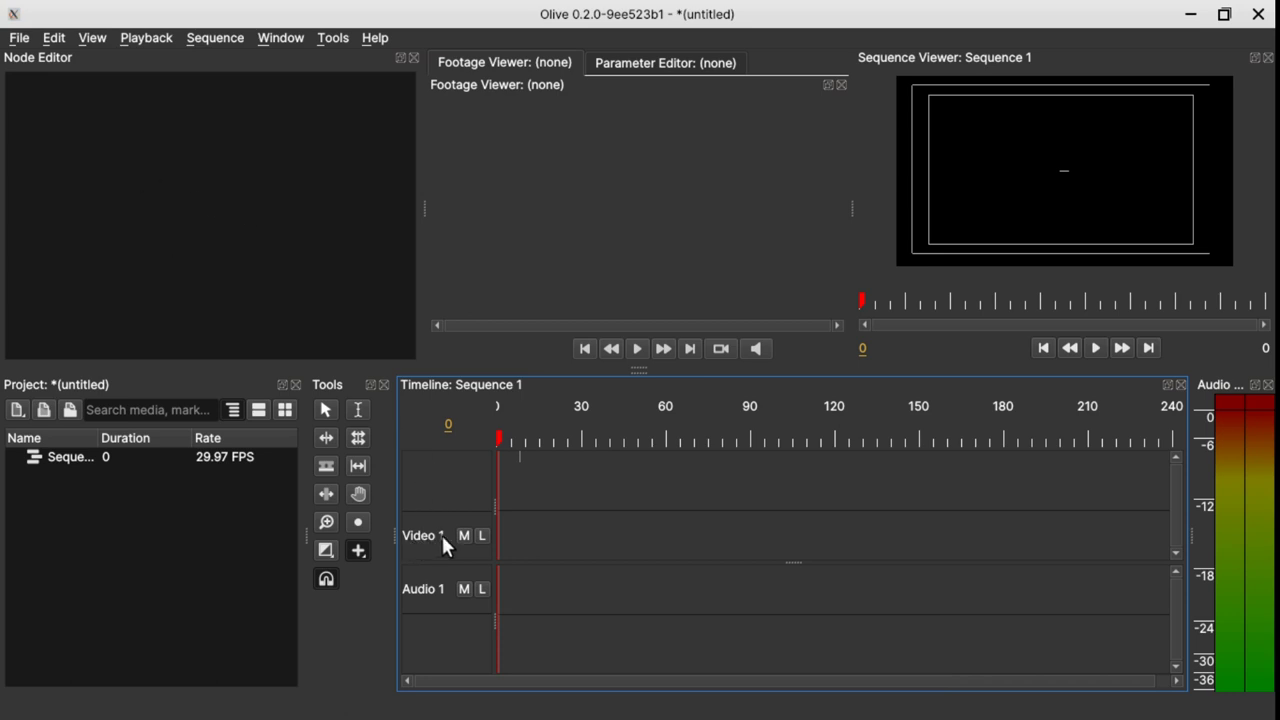
Set the Node Editor filter to Show All
right_click(115, 150)
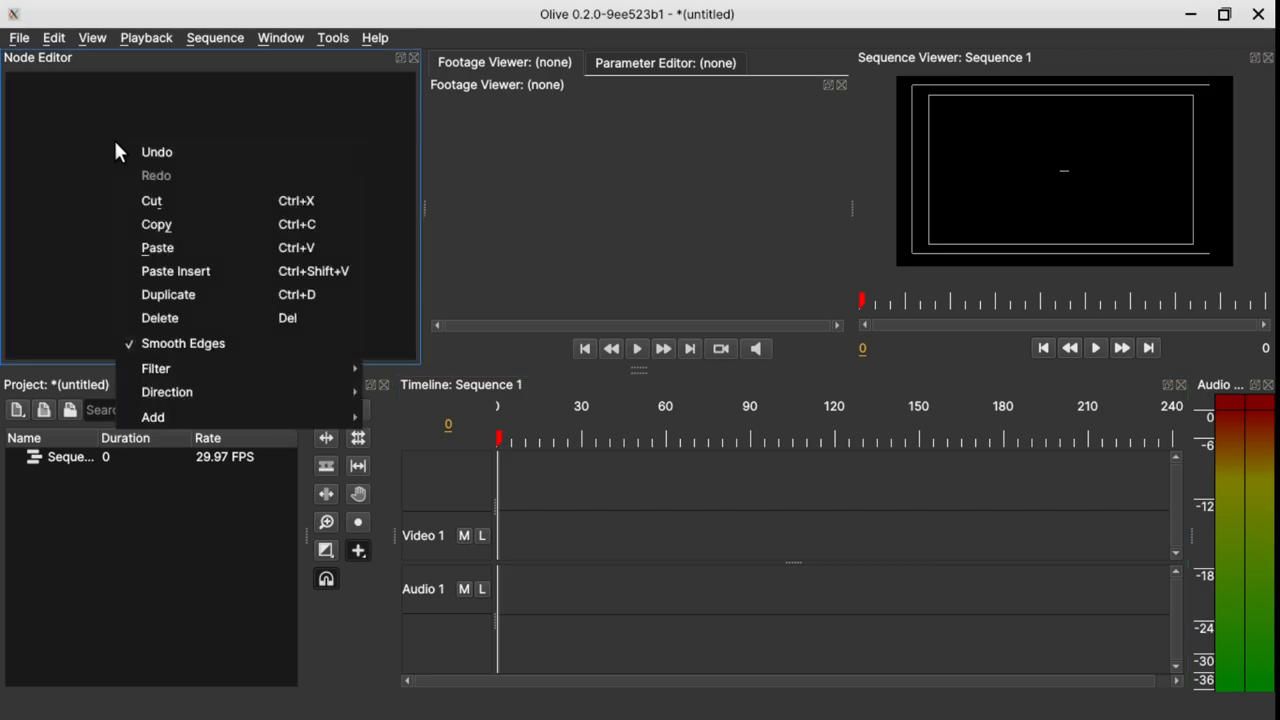
mouse_move(170, 369)
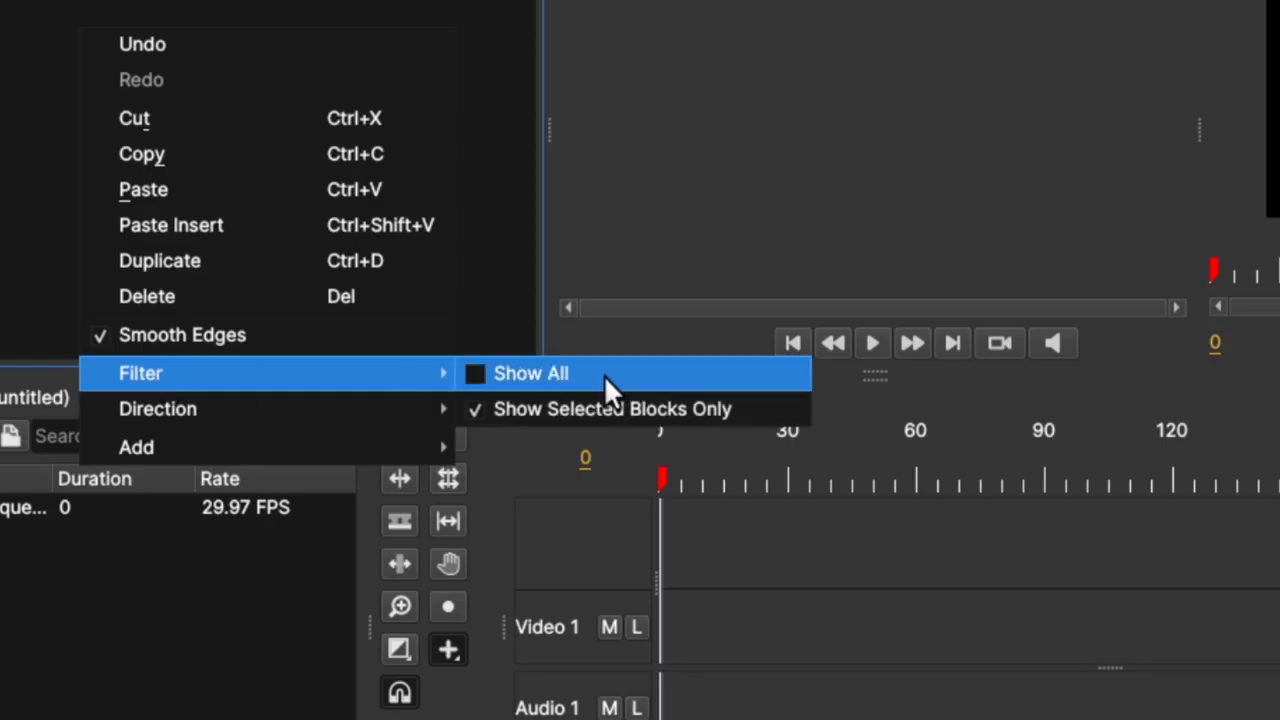
click(604, 375)
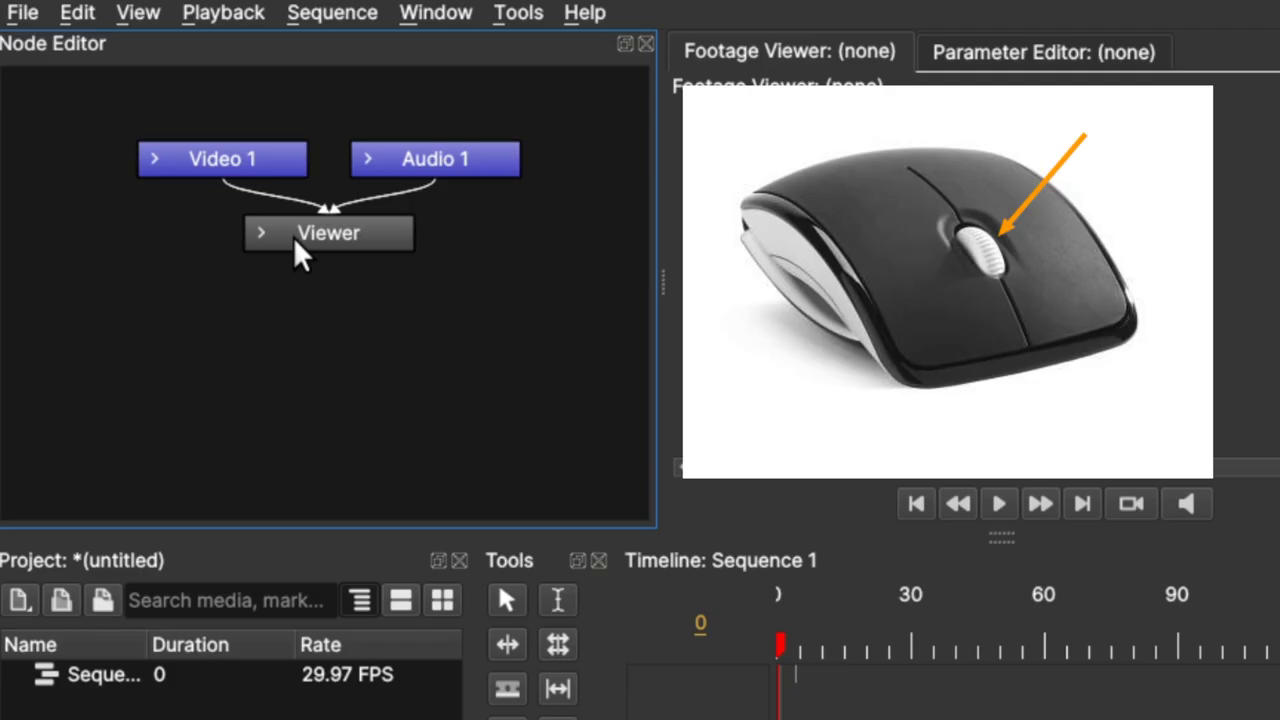
Move the Viewer node below the Video 1 and Audio 1 nodes and adjust the graph view
click(293, 239)
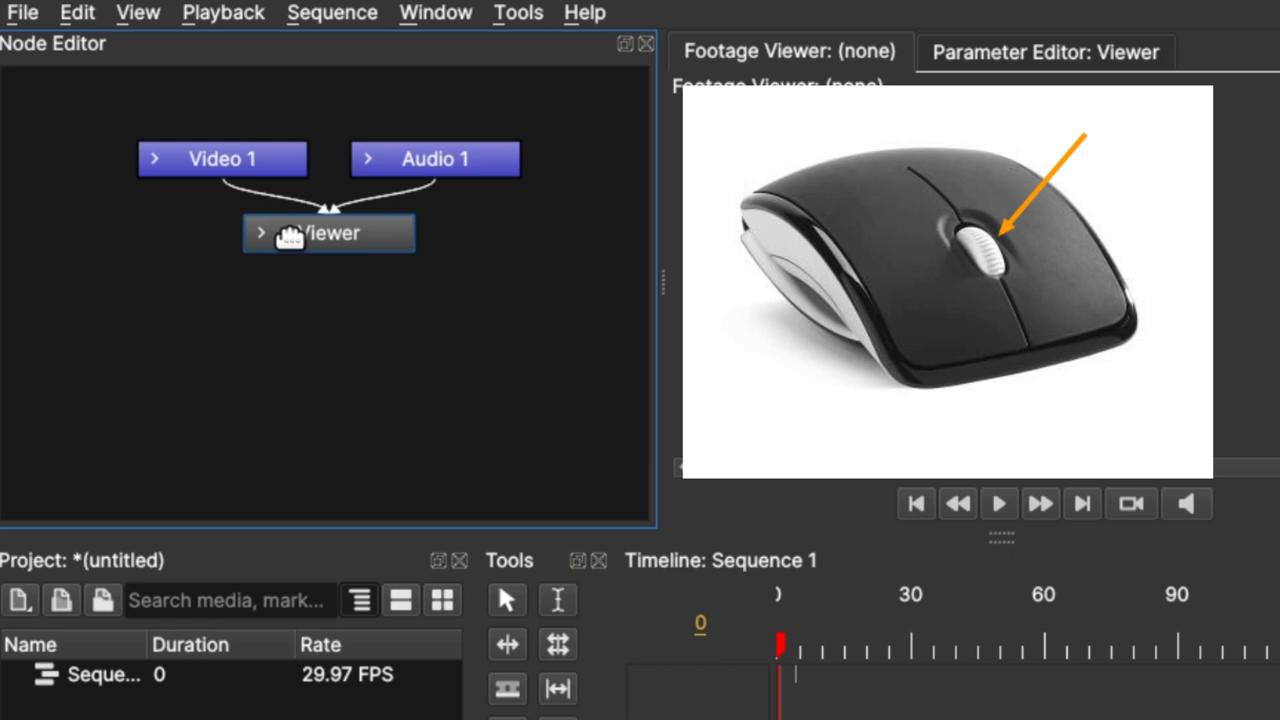
drag(290, 237, 277, 320)
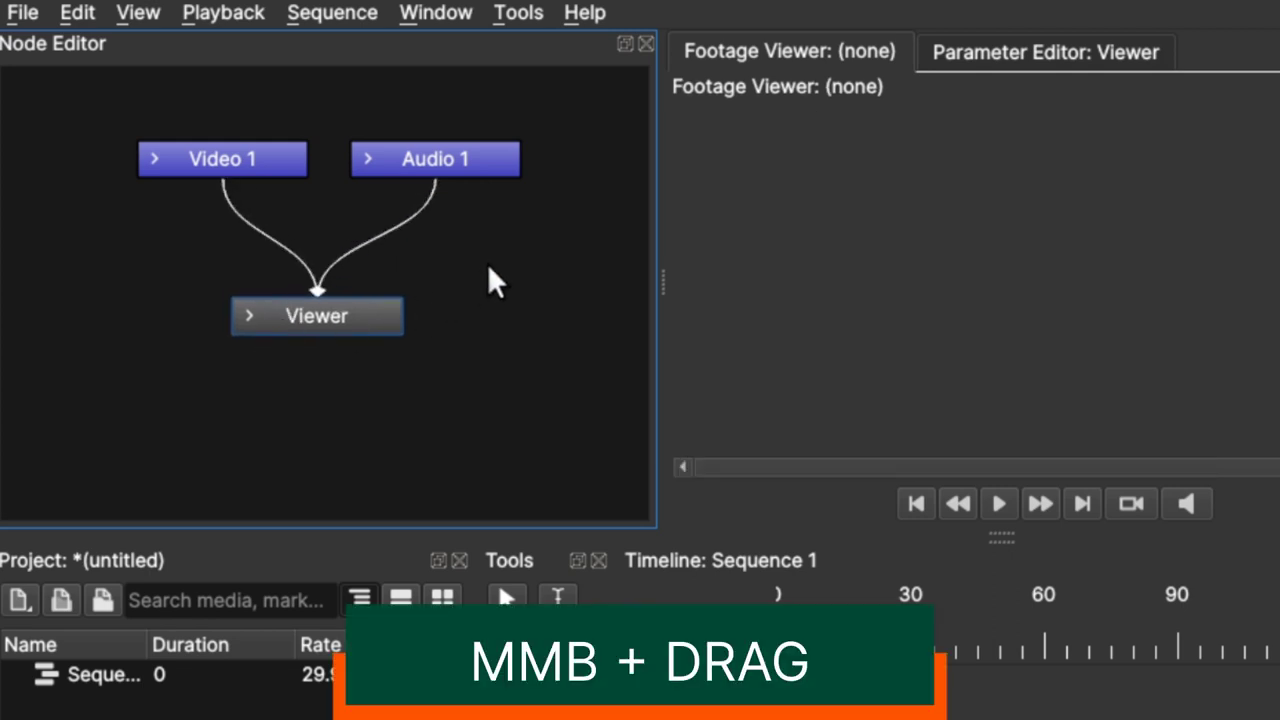
drag(484, 265, 451, 366)
click(455, 373)
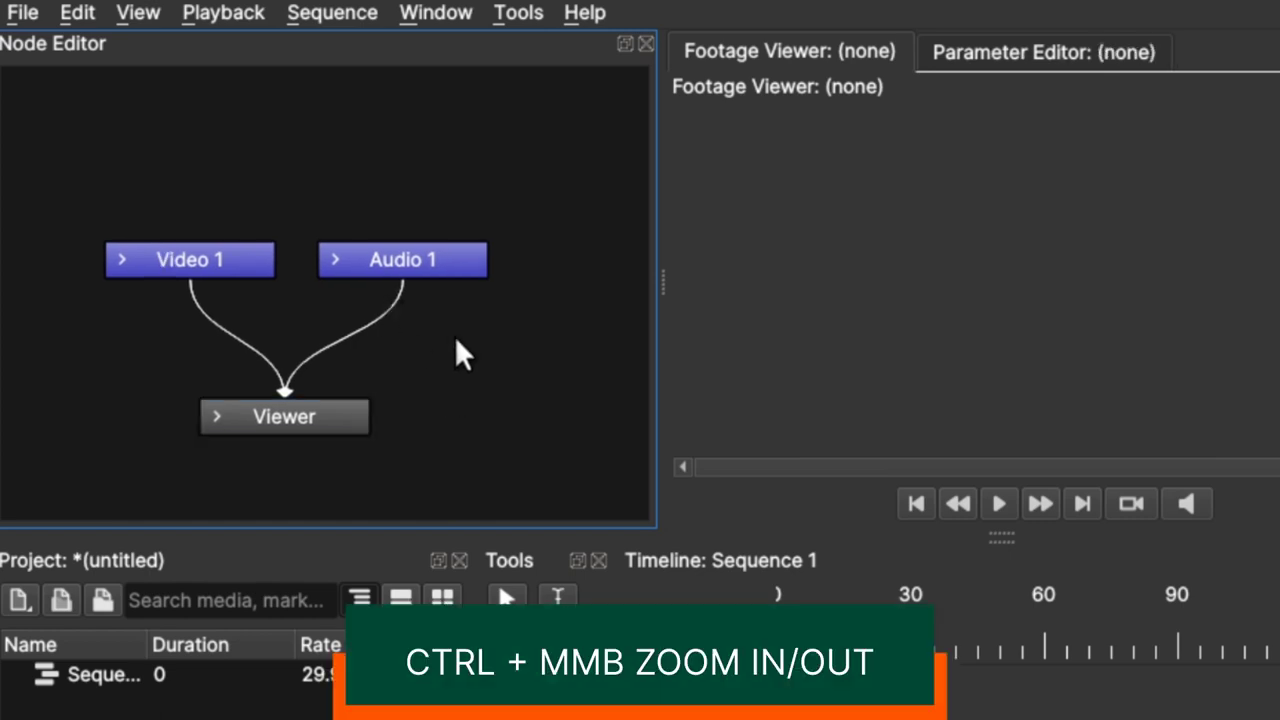
scroll(456, 340, down, 2)
scroll(456, 340, up, 5)
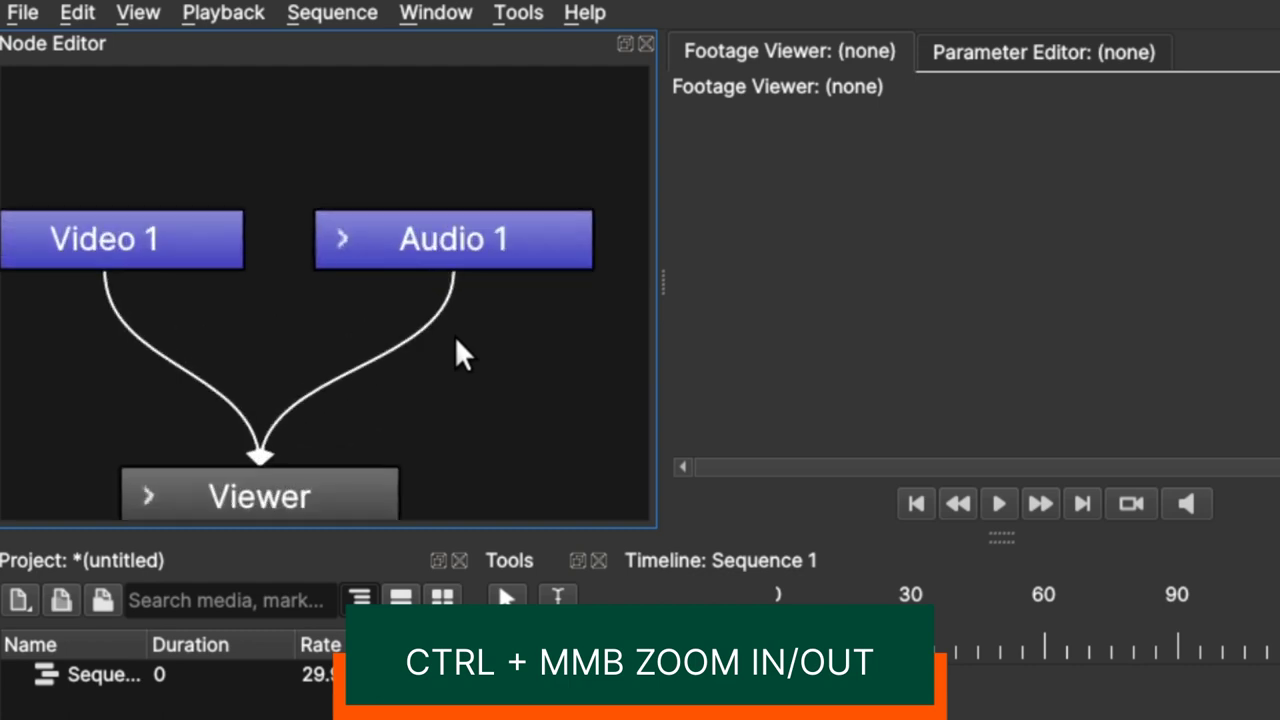
scroll(456, 340, down, 3)
scroll(455, 340, down, 2)
scroll(455, 340, up, 4)
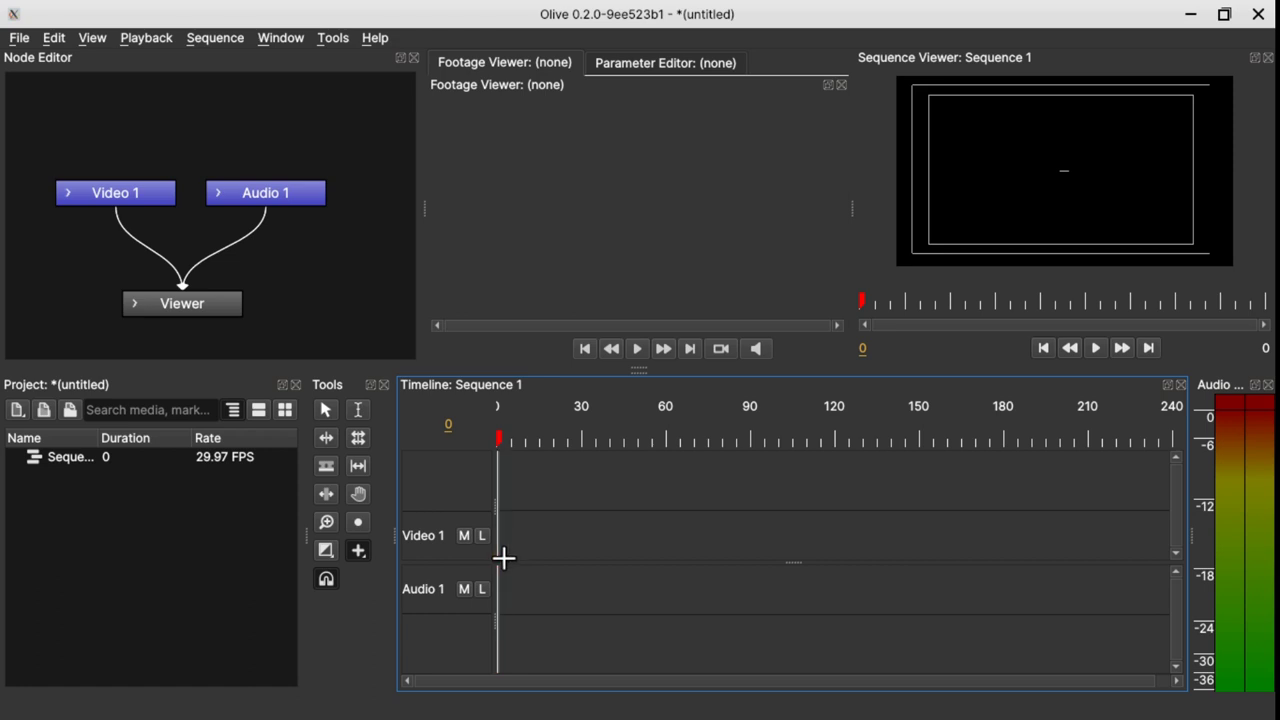
Draw a Solid clip on Video 1 from frame 0 to 60, then select its Solid nodes
click(357, 551)
click(380, 610)
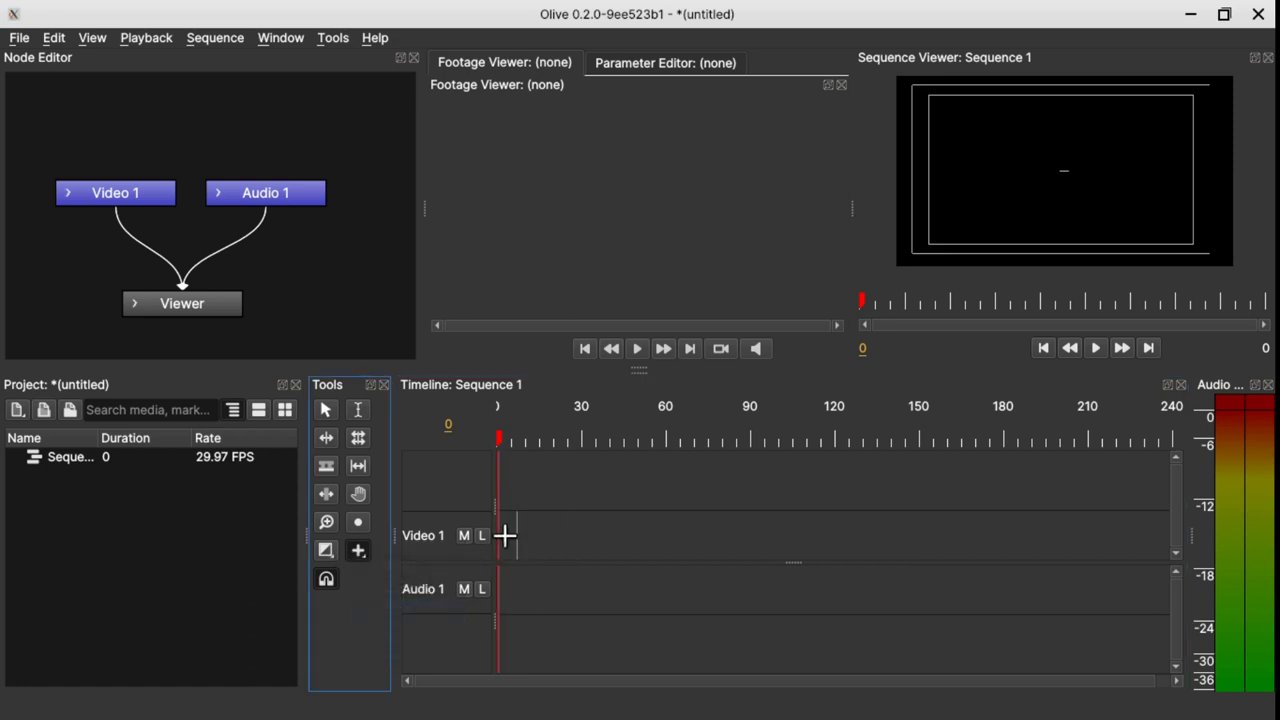
drag(503, 534, 666, 540)
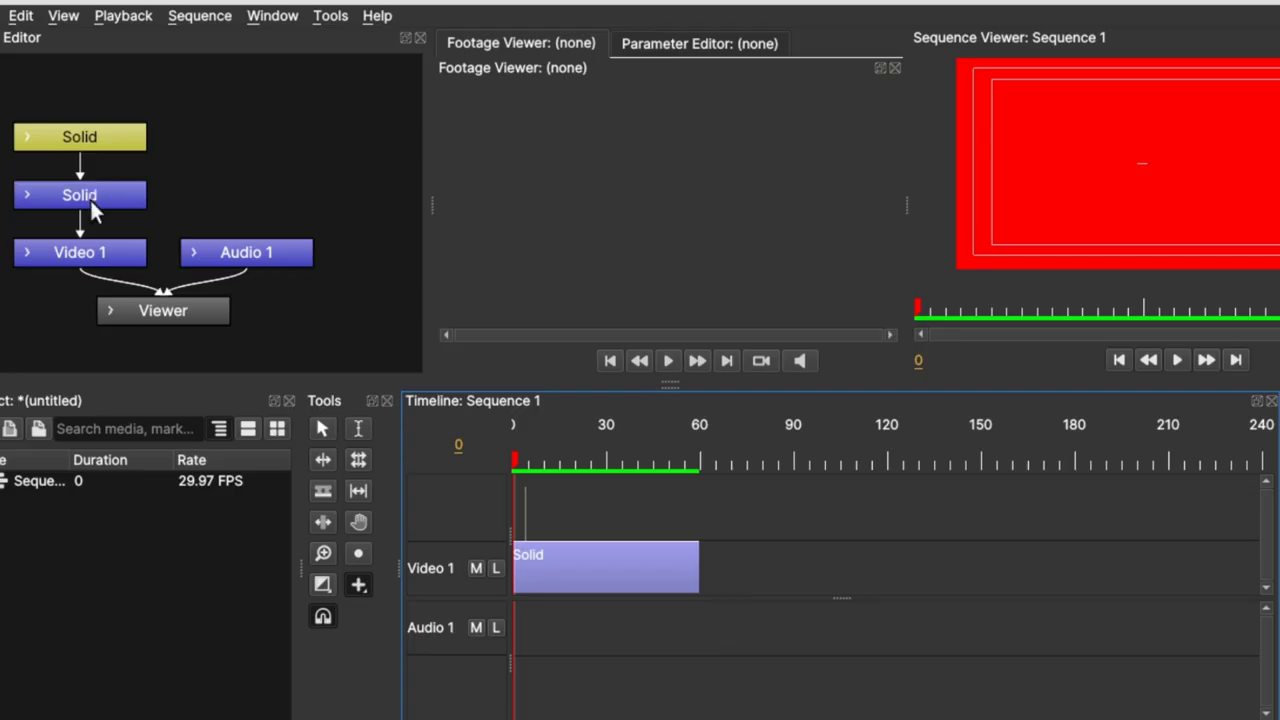
click(176, 280)
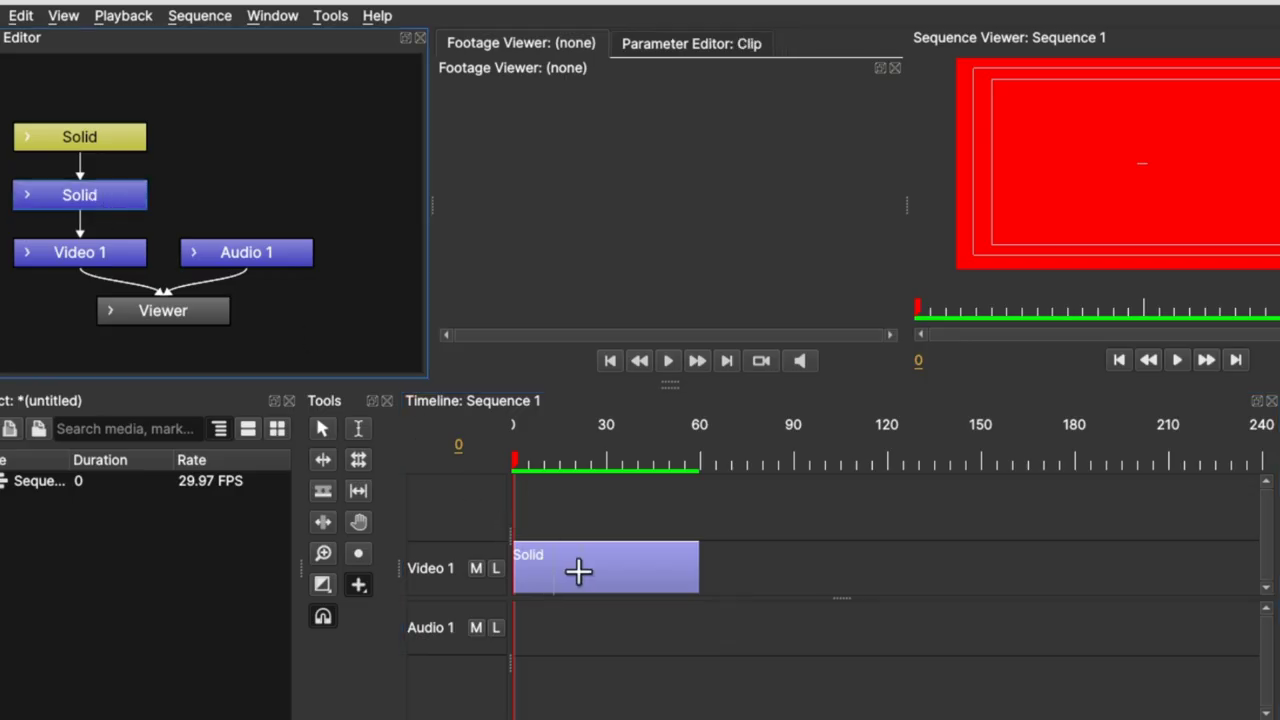
click(105, 148)
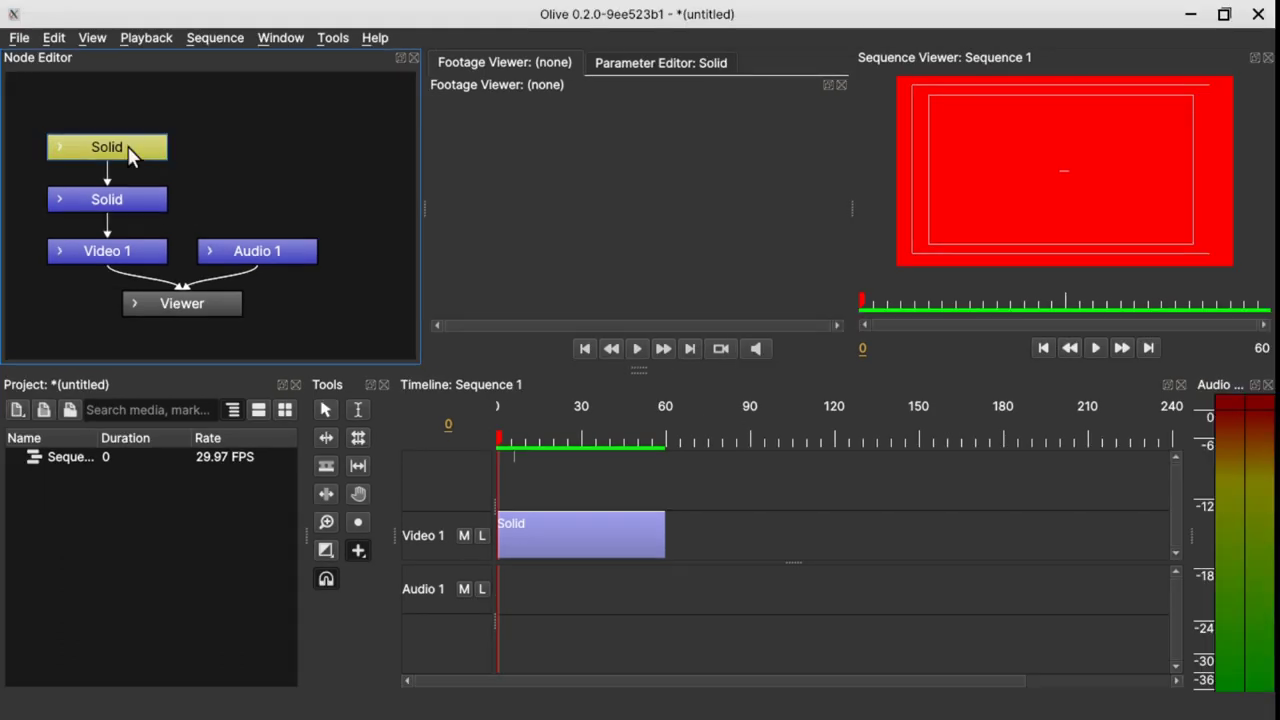